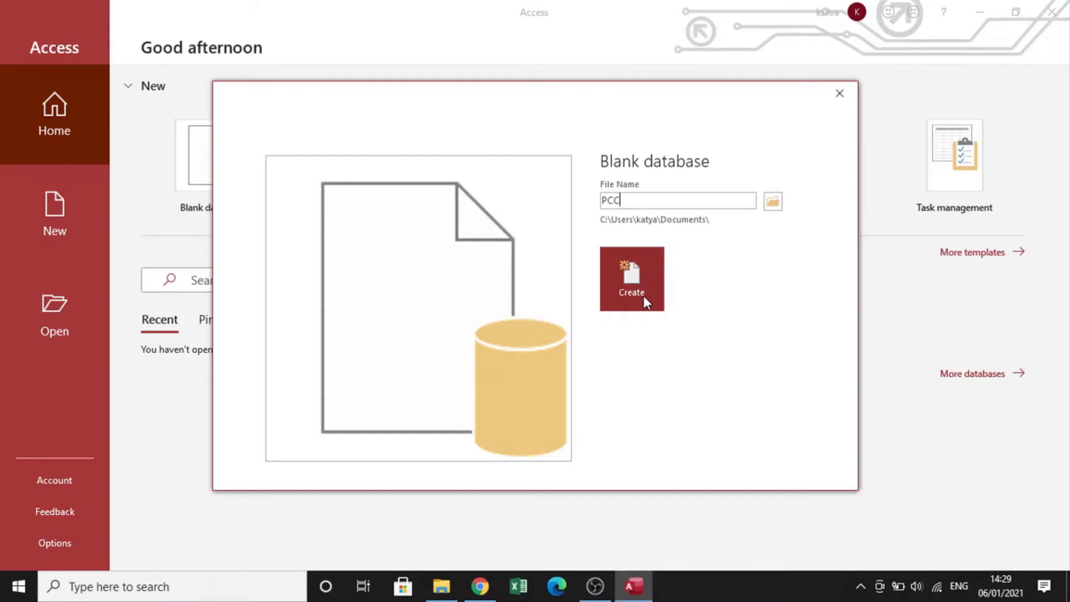
# Create a blank database named PCC and select its default table.
pyautogui.click(643, 296)
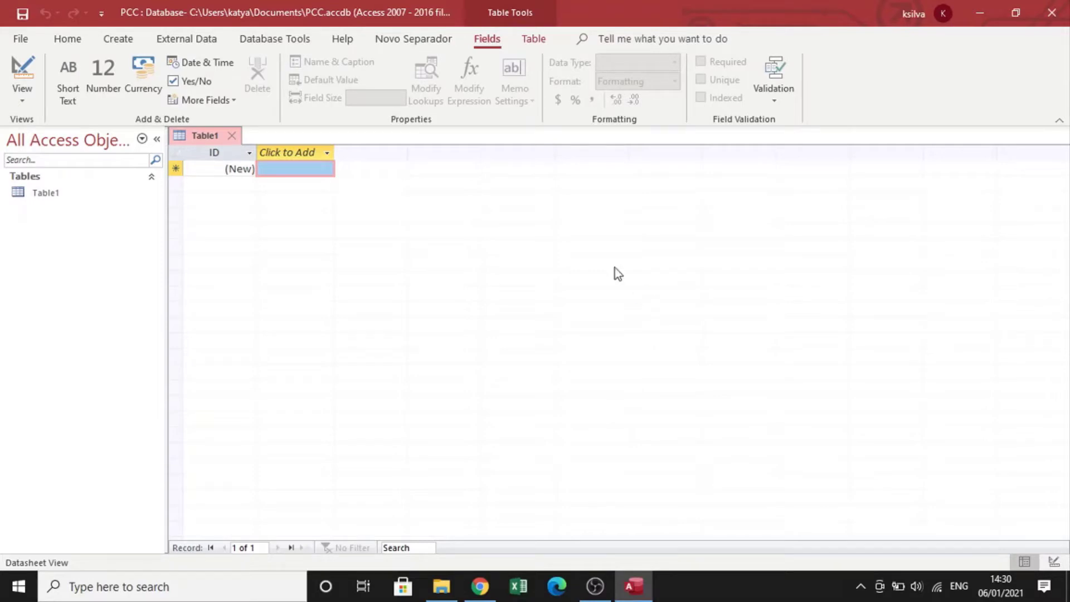
pyautogui.click(33, 200)
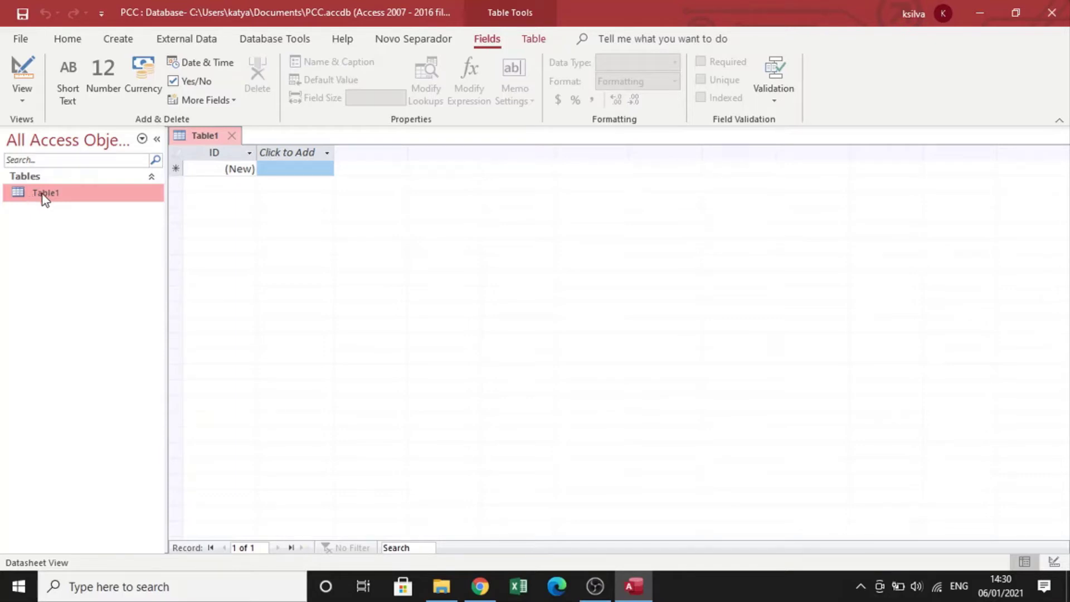
# Switch the table to Design View, saving it under the name Client.
pyautogui.click(22, 102)
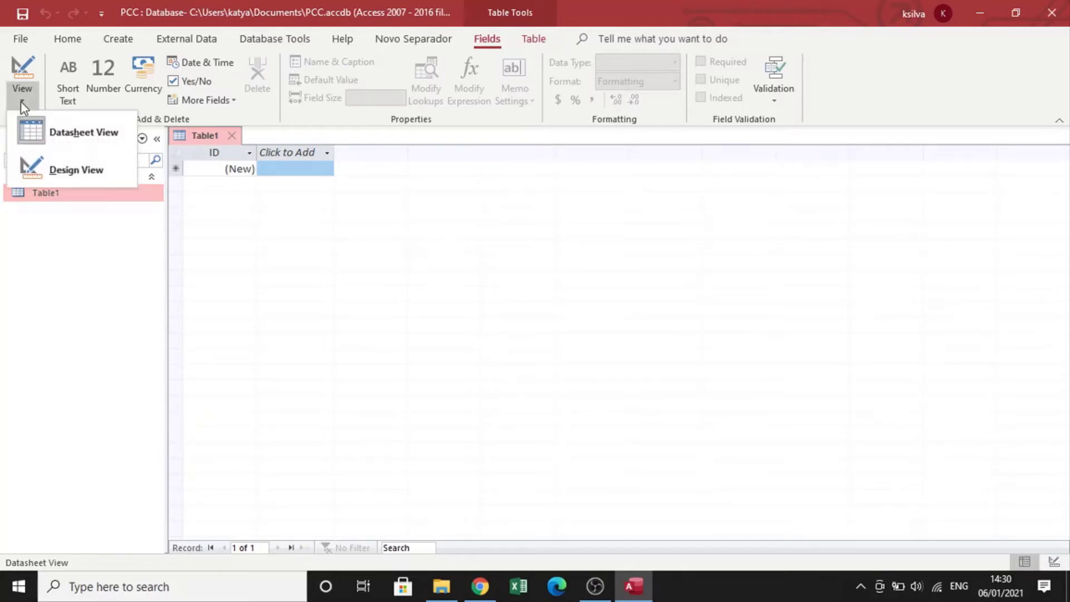
pyautogui.click(79, 177)
pyautogui.press('BackSpace')
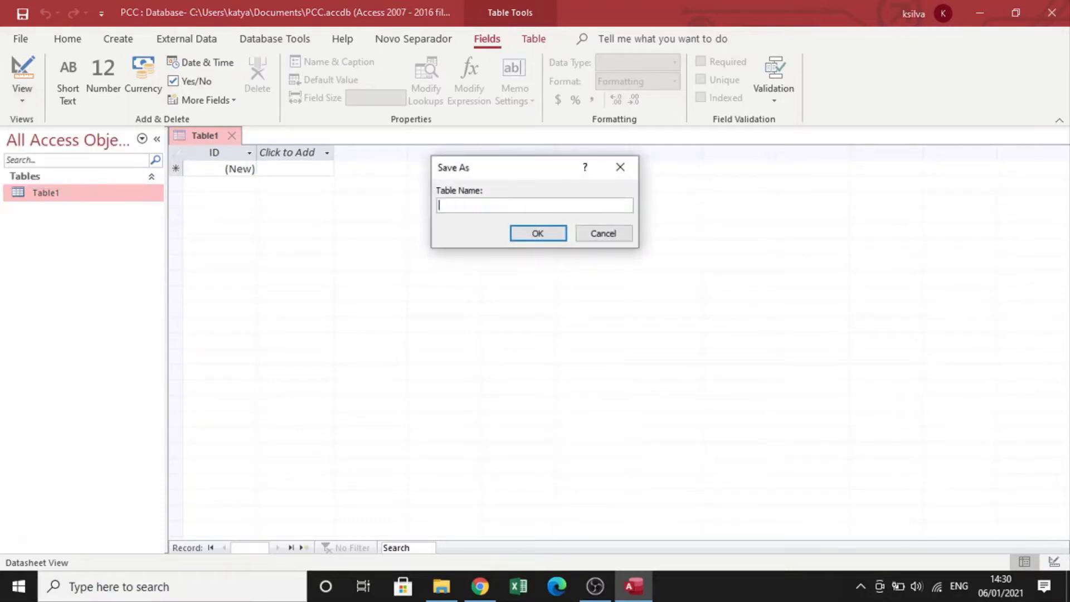
pyautogui.press('capslock')
pyautogui.write('C')
pyautogui.press('capslock')
pyautogui.write('lient')
pyautogui.click(534, 236)
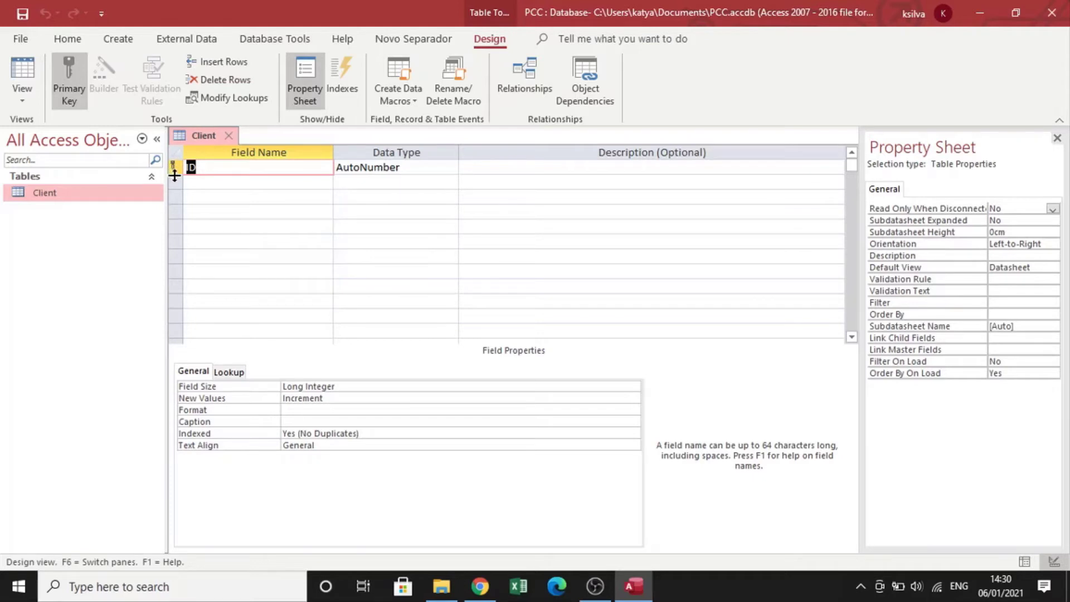
# Add Name and Address fields below the ID field.
pyautogui.click(250, 181)
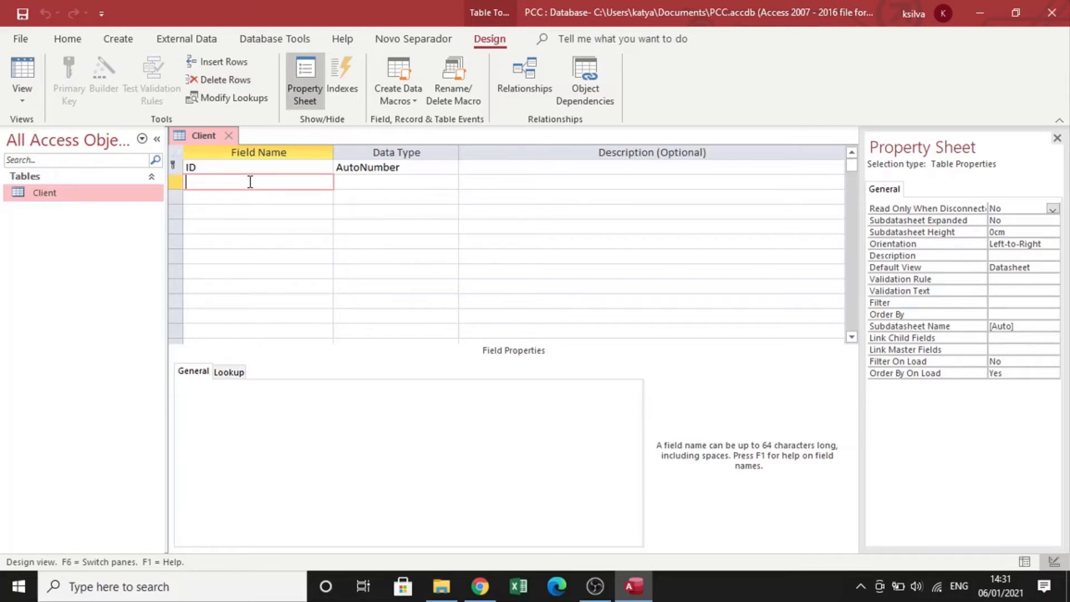
pyautogui.write('Name')
pyautogui.press('Tab')
pyautogui.click(454, 336)
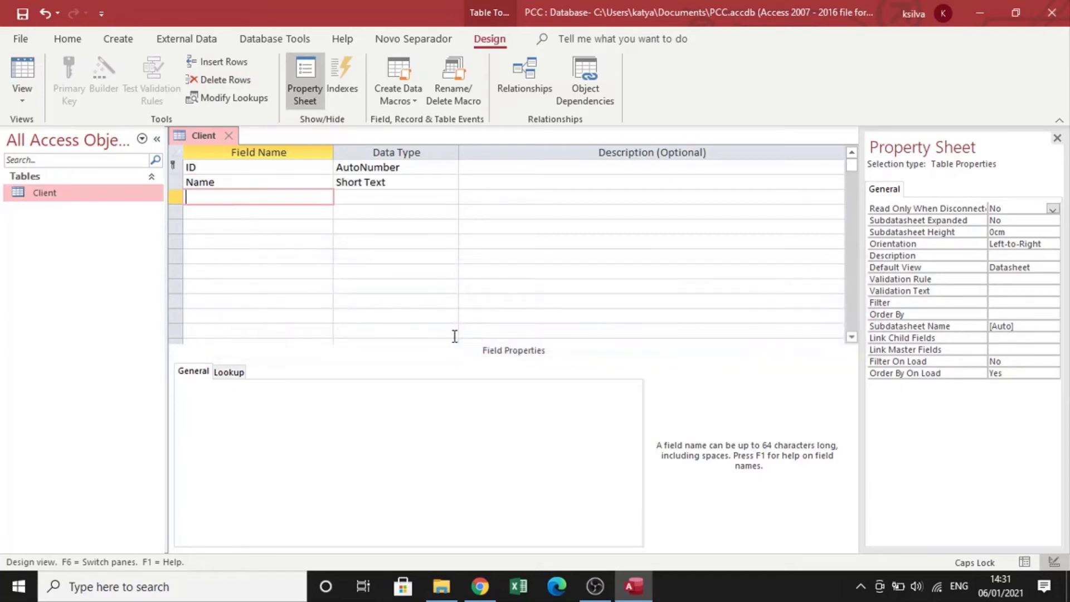
pyautogui.write('aDDR')
pyautogui.press('BackSpace')
pyautogui.press('BackSpace')
pyautogui.press('BackSpace')
pyautogui.press('BackSpace')
pyautogui.write('A')
pyautogui.press('capslock')
pyautogui.write('ddress')
# Add Age and Phone number fields to the Client table.
pyautogui.click(265, 217)
pyautogui.write('Age')
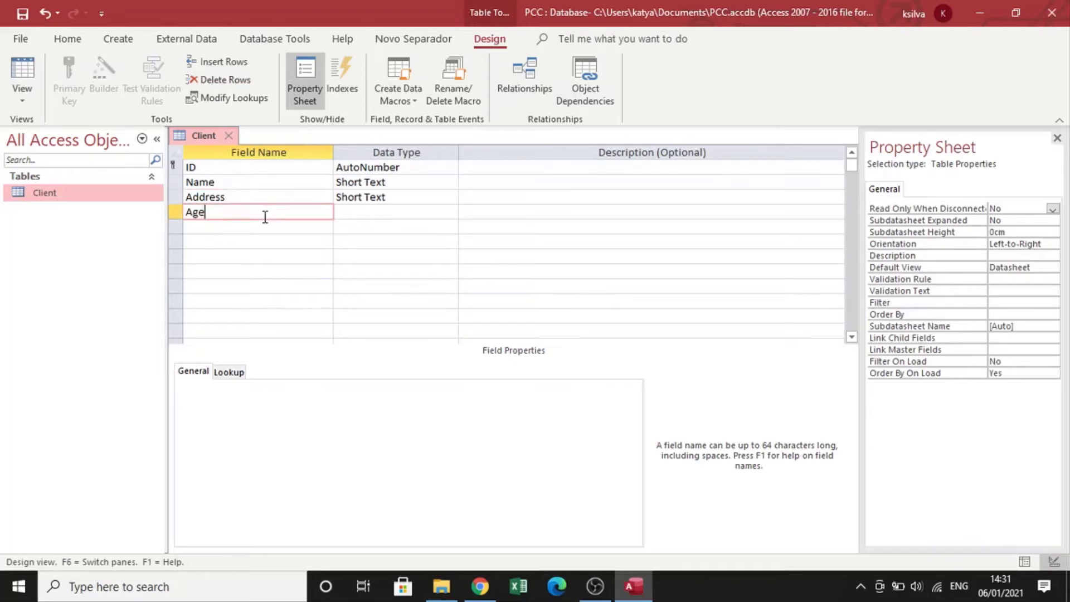
pyautogui.click(265, 231)
pyautogui.write('P')
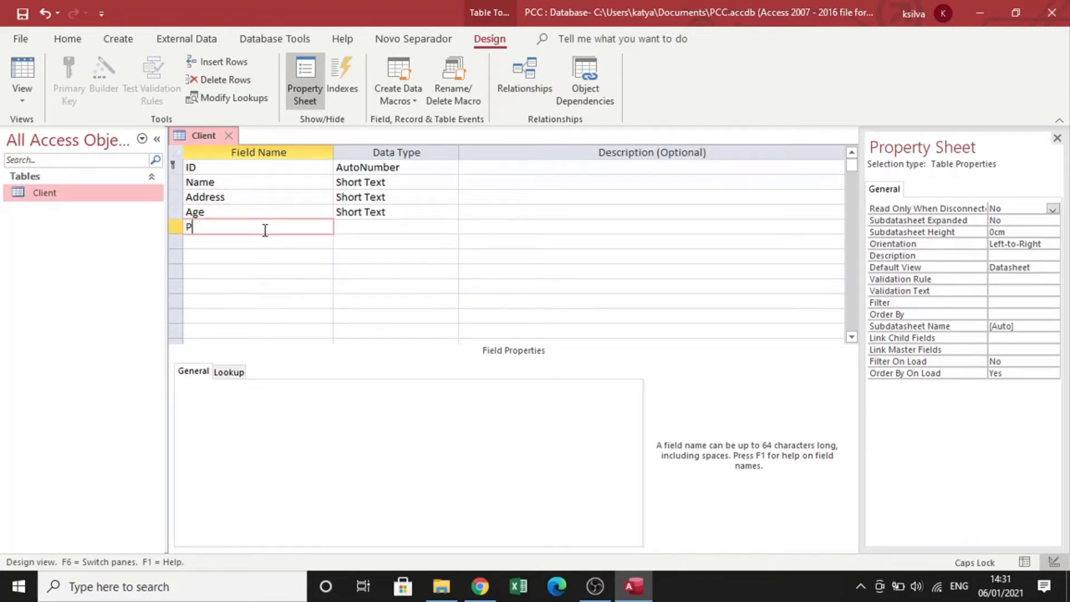
pyautogui.write('hone number')
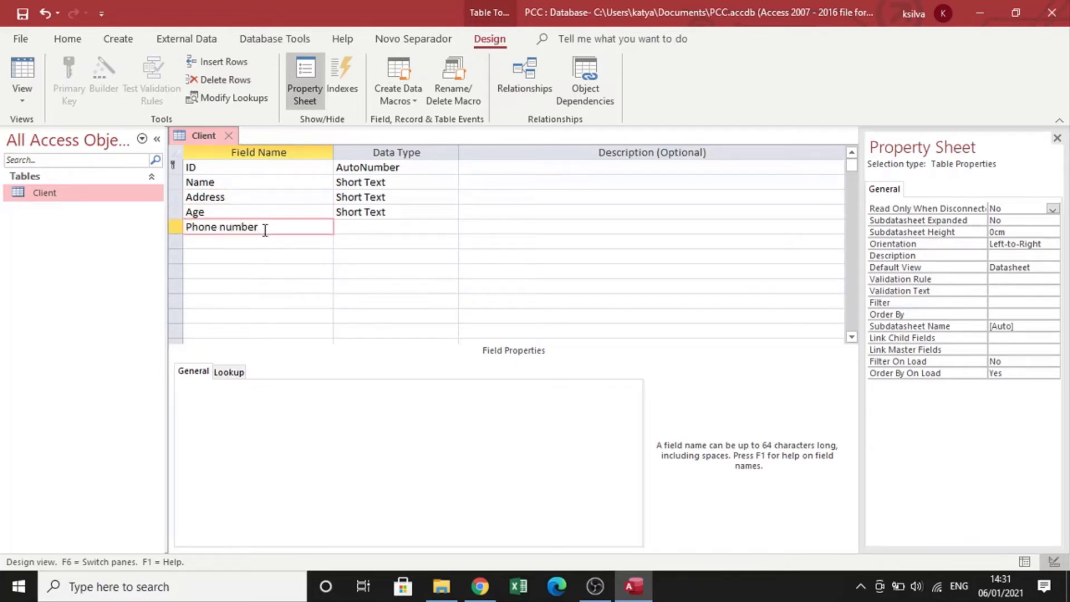
pyautogui.click(393, 254)
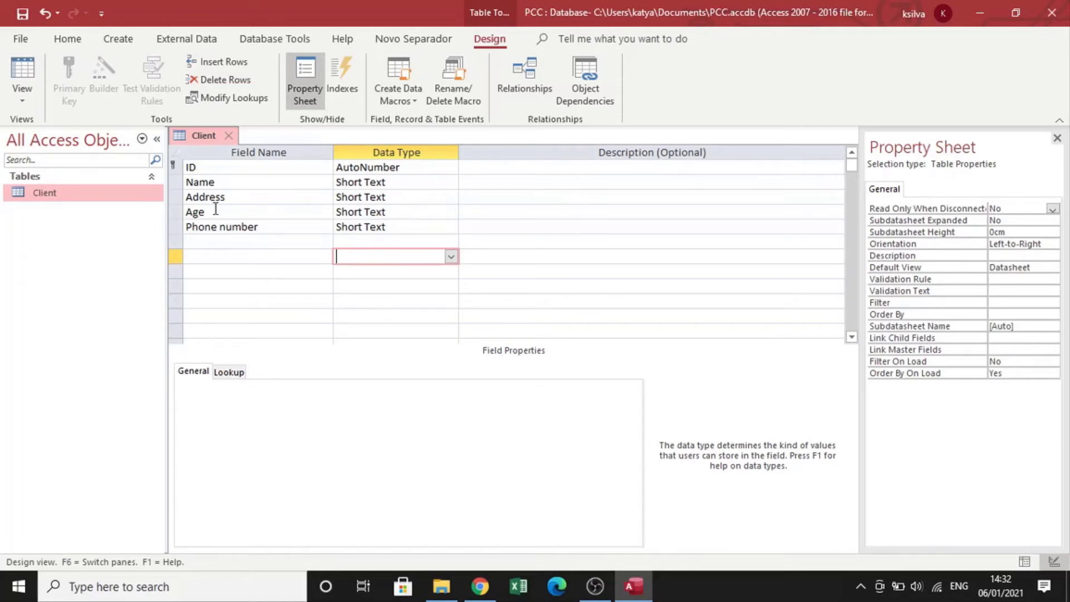
# Set the data type of the Age and Phone number fields to Number.
pyautogui.click(449, 213)
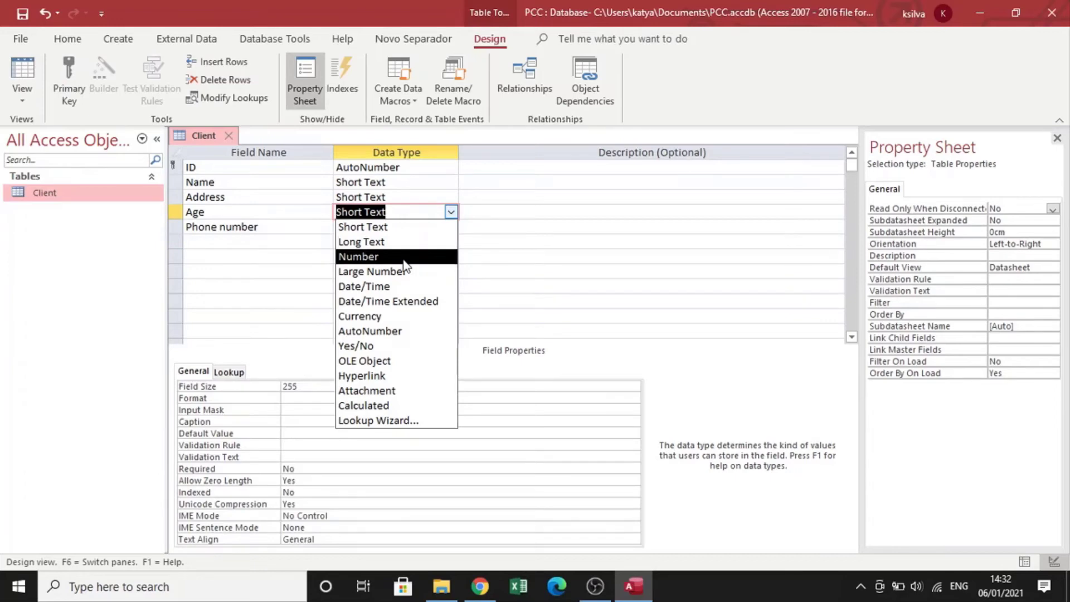
pyautogui.click(402, 258)
pyautogui.click(451, 227)
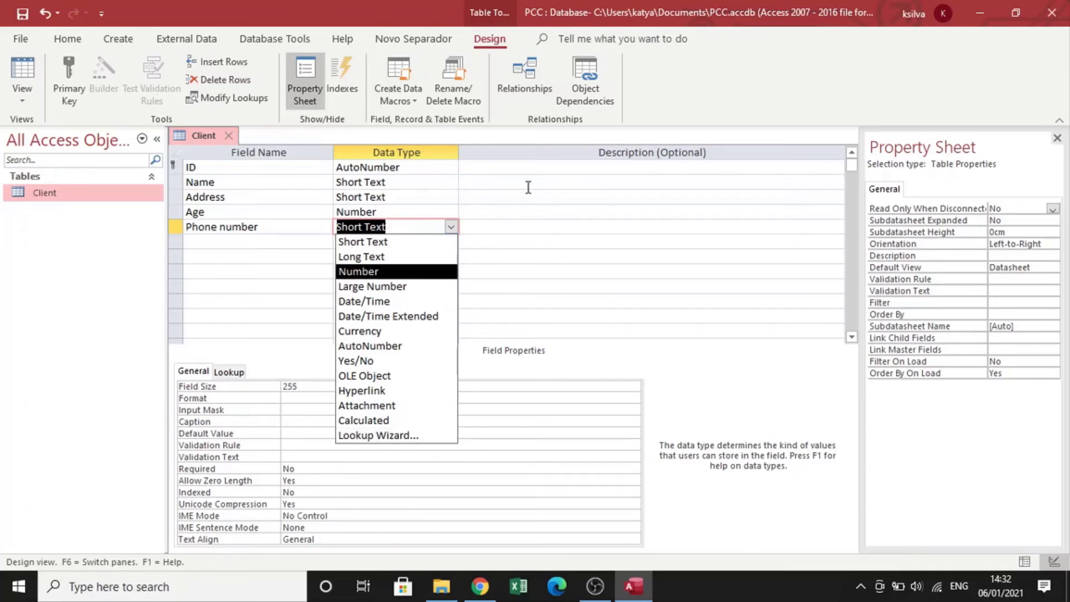
pyautogui.click(357, 272)
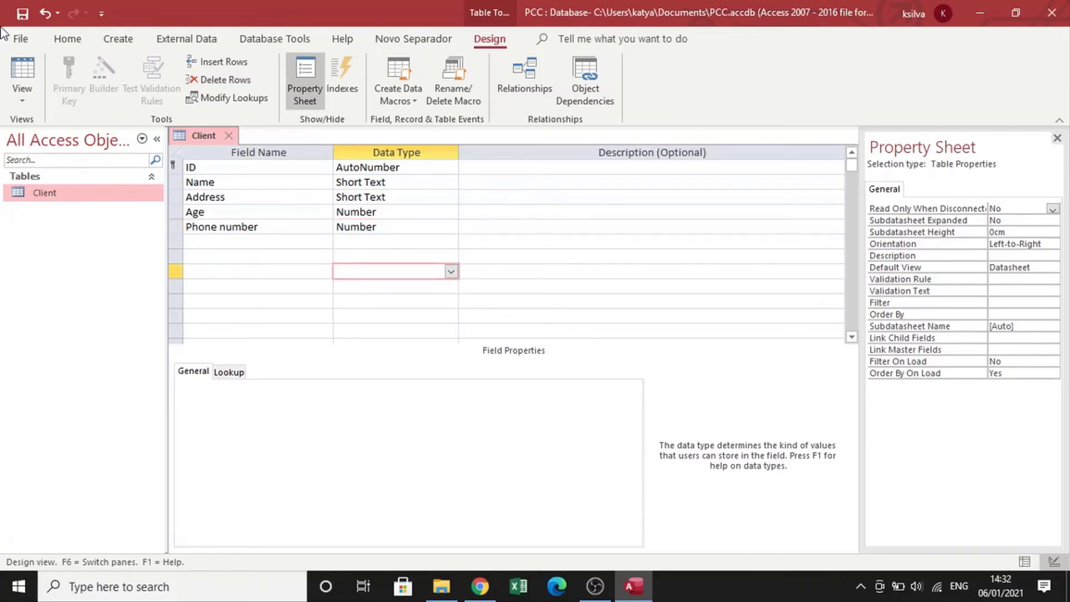
# Switch the Client table to Datasheet View, saving the design changes.
pyautogui.click(23, 99)
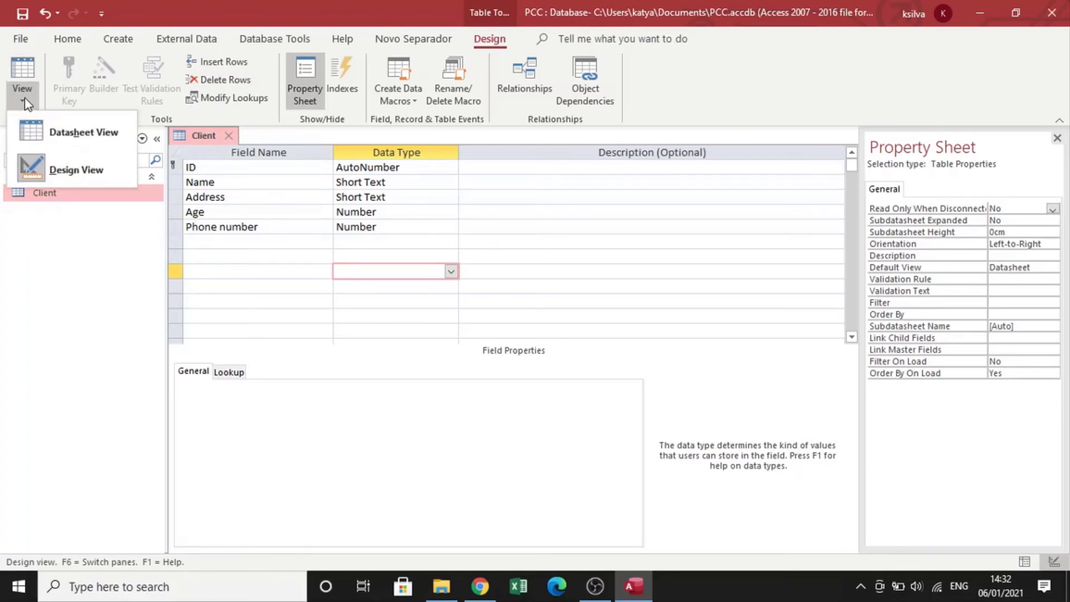
pyautogui.click(58, 133)
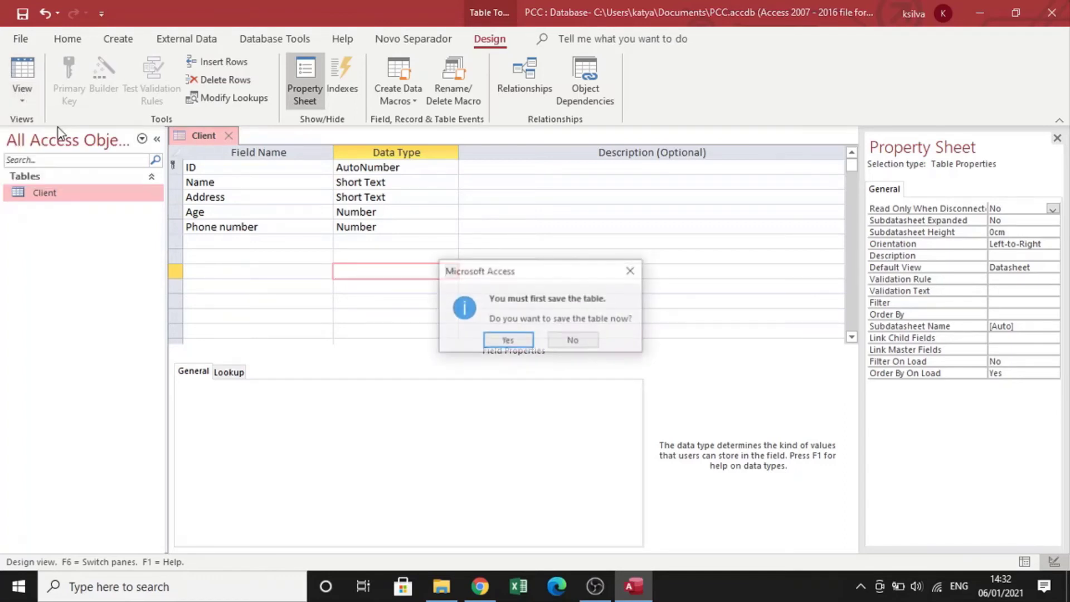
pyautogui.click(522, 345)
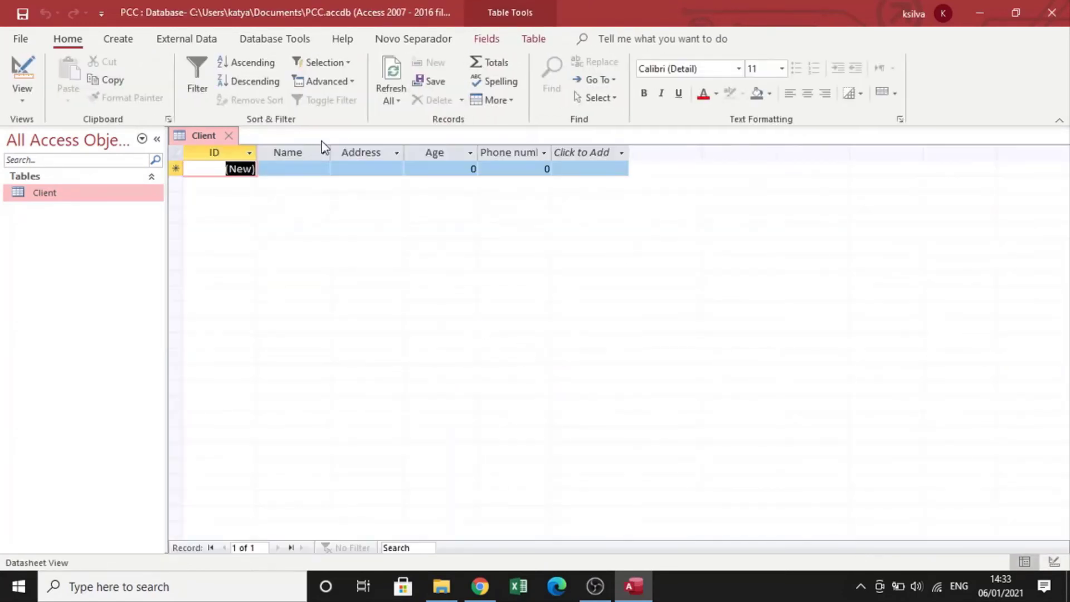
# Enter a first client record with the client's name, street address, age 130 and phone number.
pyautogui.click(306, 169)
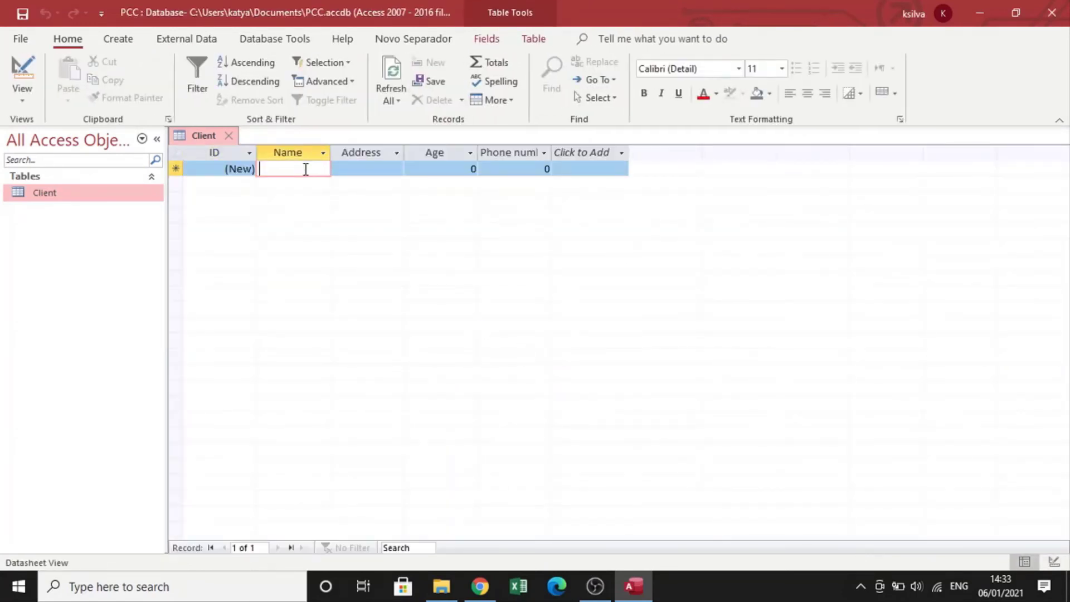
pyautogui.write('Frank')
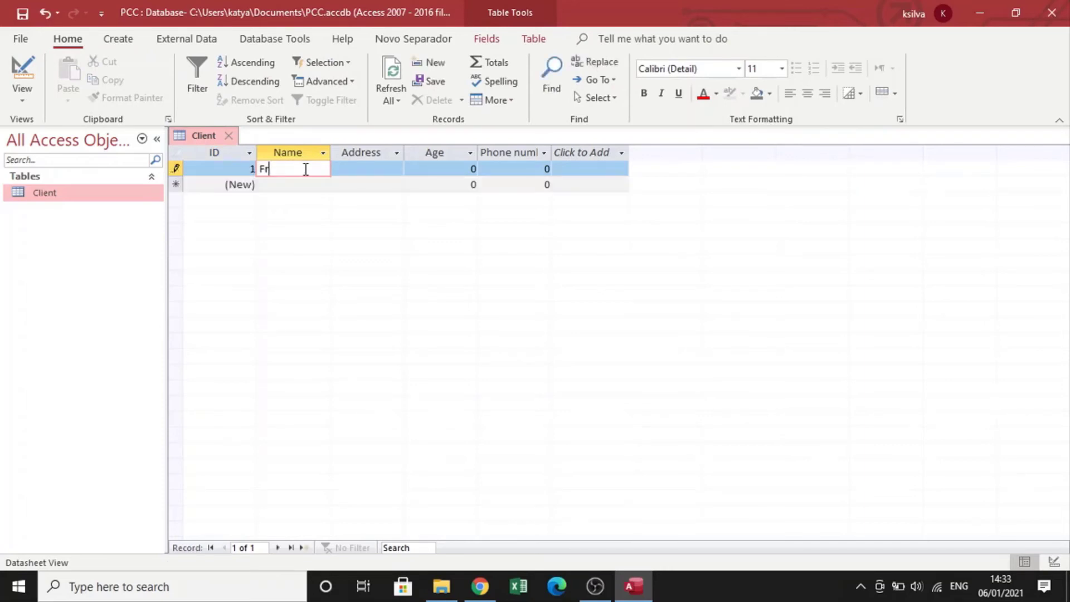
pyautogui.click(379, 169)
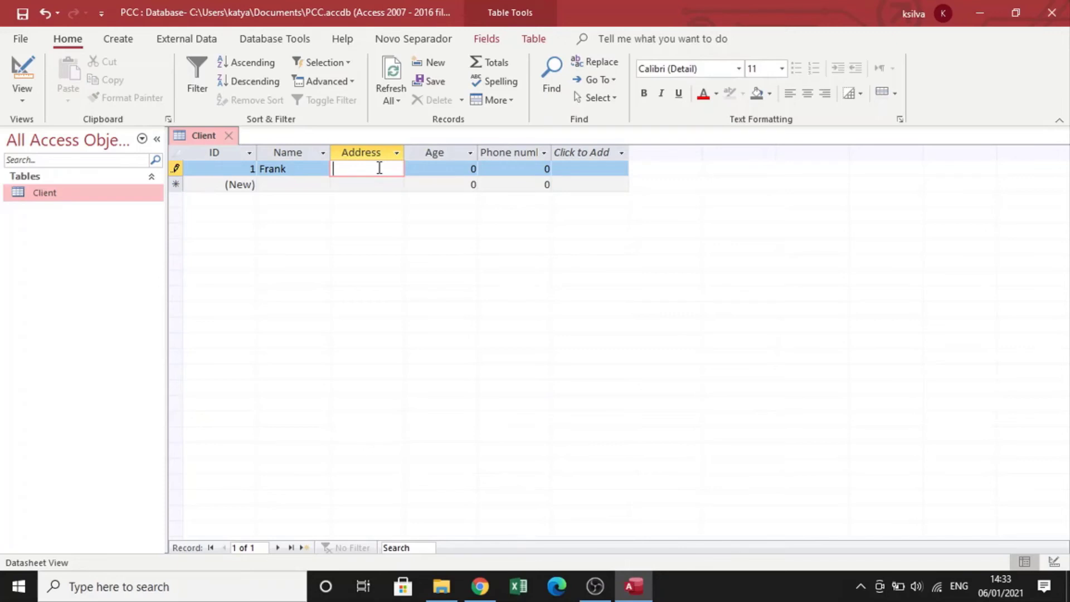
pyautogui.write('123 s')
pyautogui.write('omewhere')
pyautogui.write('1')
pyautogui.press('BackSpace')
pyautogui.click(431, 168)
pyautogui.write('13')
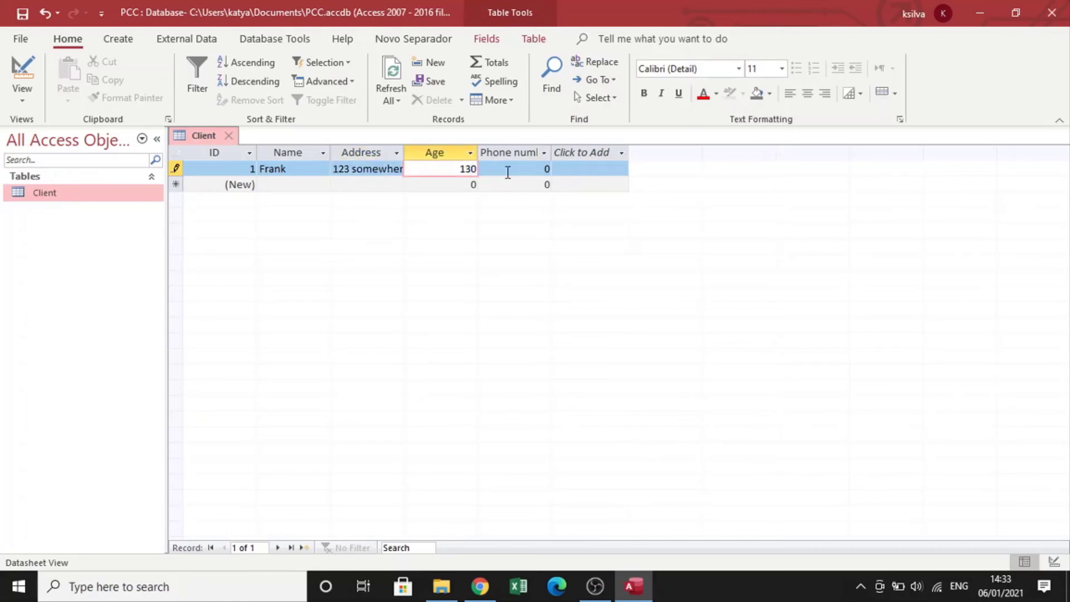
pyautogui.press('Tab')
pyautogui.write('1234')
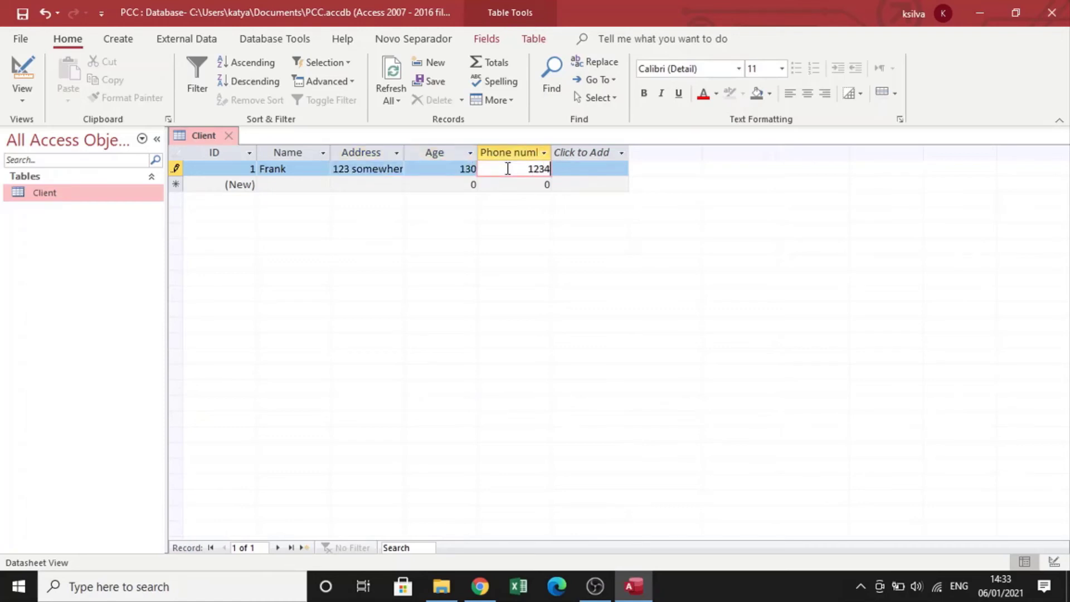
pyautogui.click(306, 185)
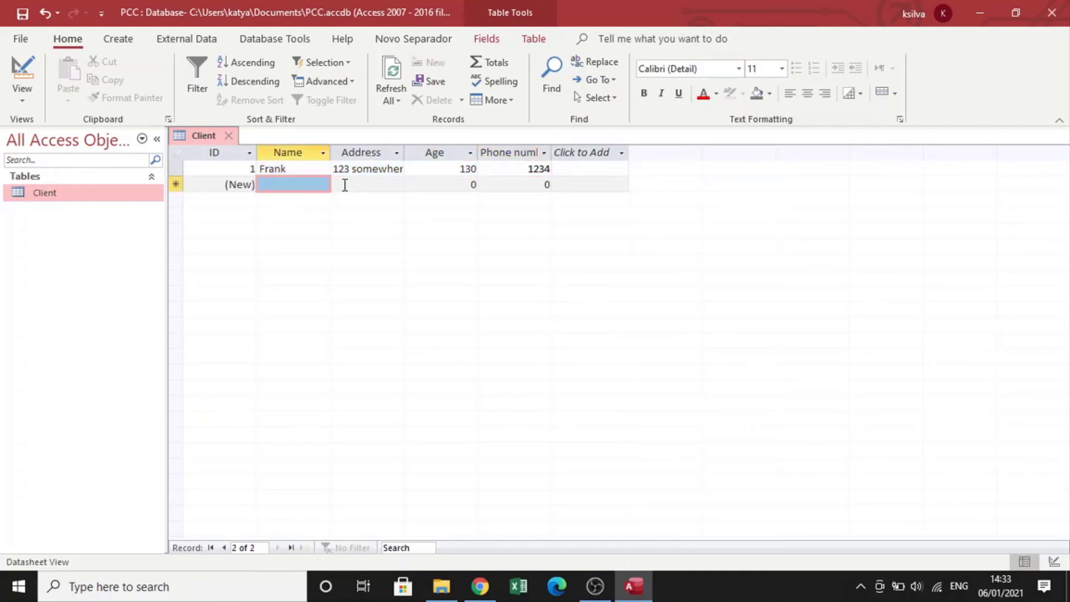
pyautogui.click(422, 190)
pyautogui.click(511, 186)
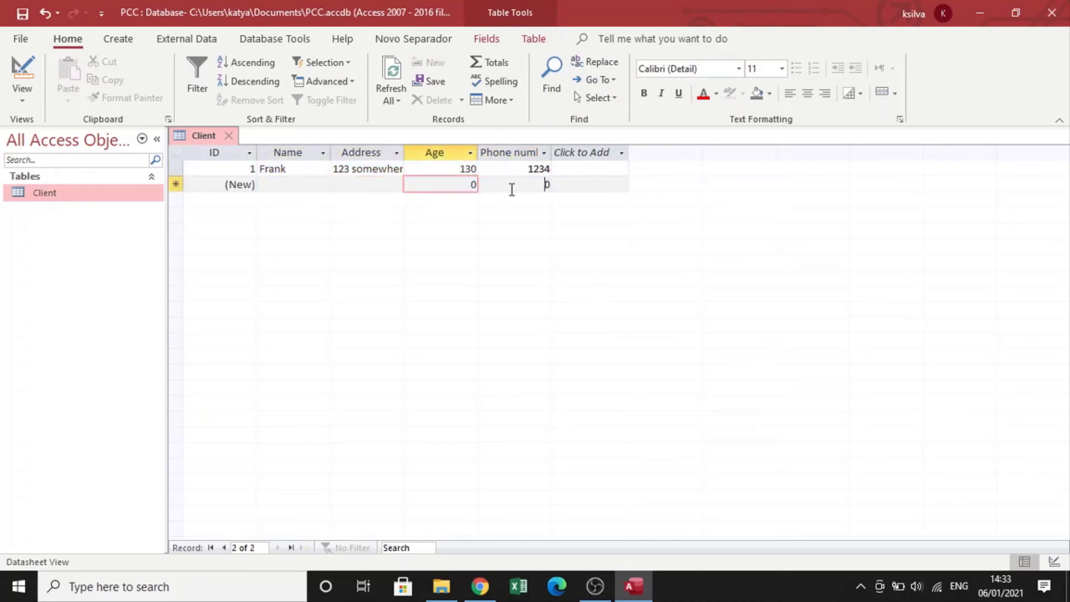
pyautogui.click(582, 185)
pyautogui.click(509, 187)
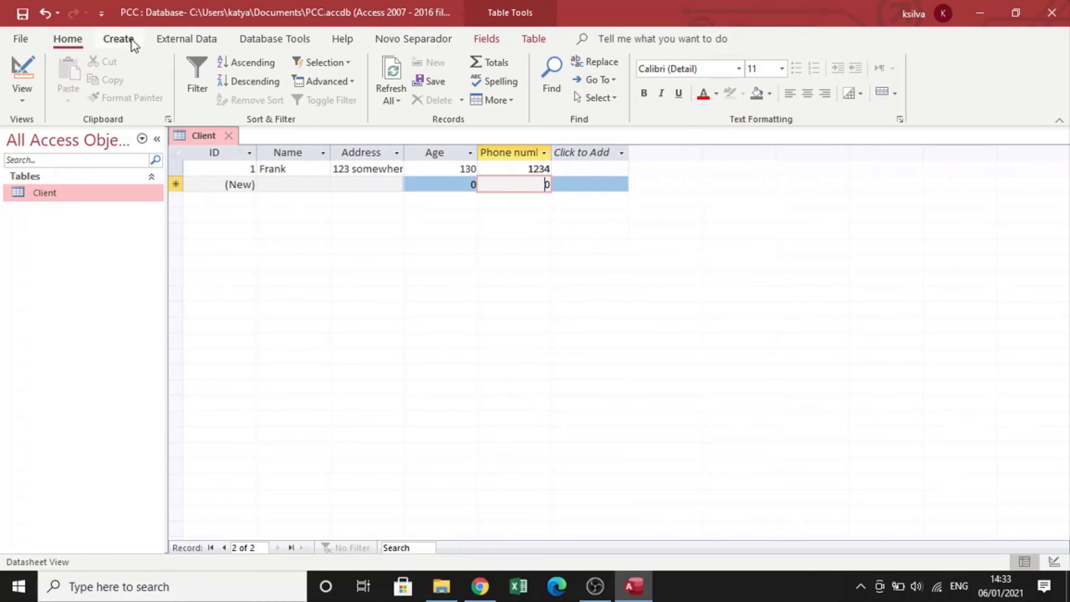
# Create a new table and select it in the object list.
pyautogui.click(116, 40)
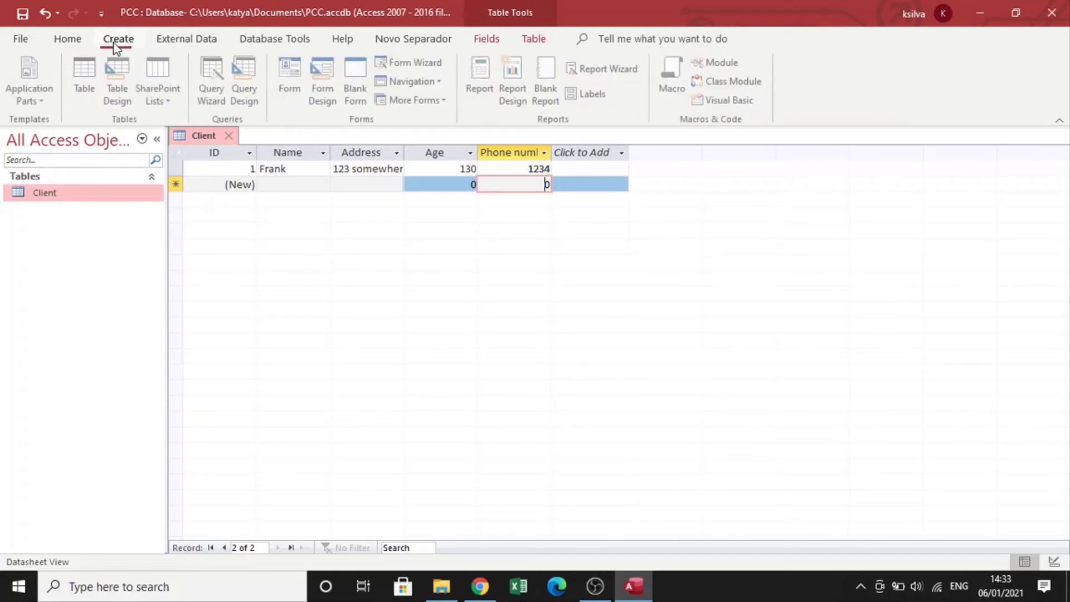
pyautogui.click(84, 72)
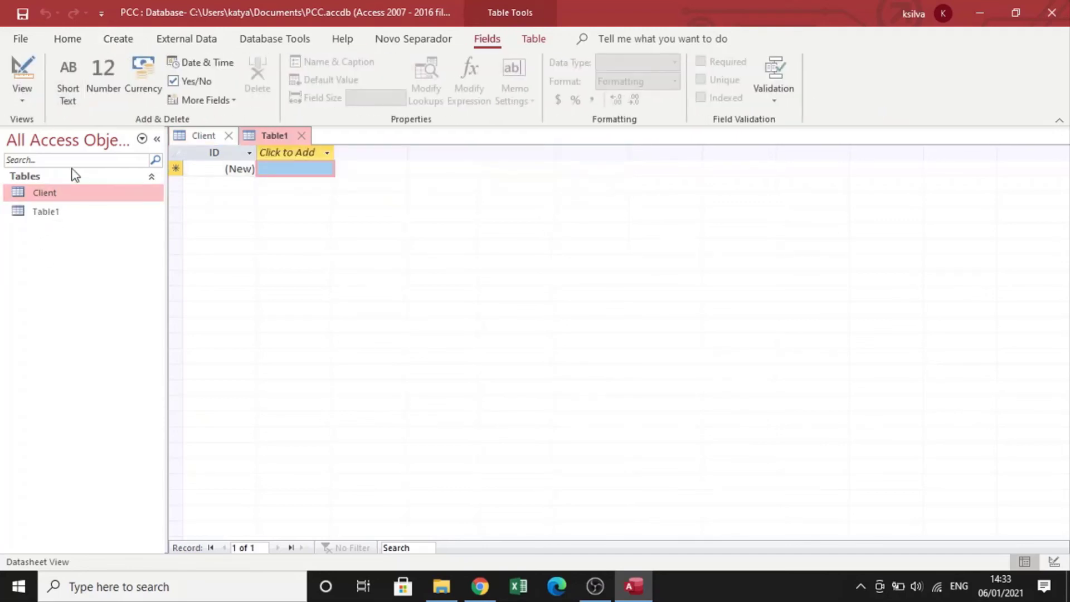
pyautogui.click(55, 211)
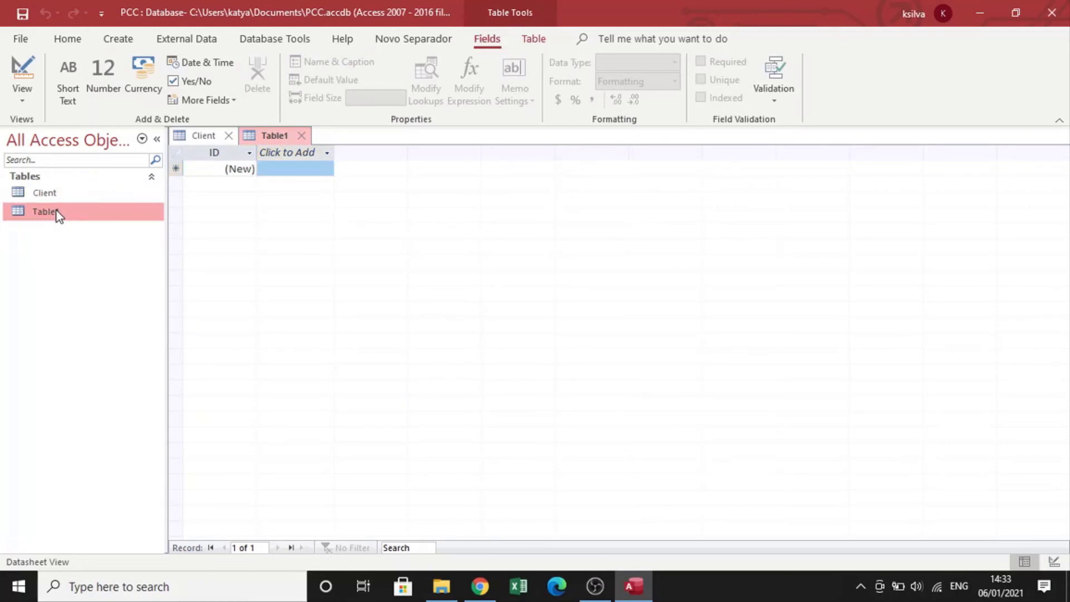
# Switch the new table to Design View, saving it as Cookies.
pyautogui.click(22, 96)
pyautogui.click(51, 171)
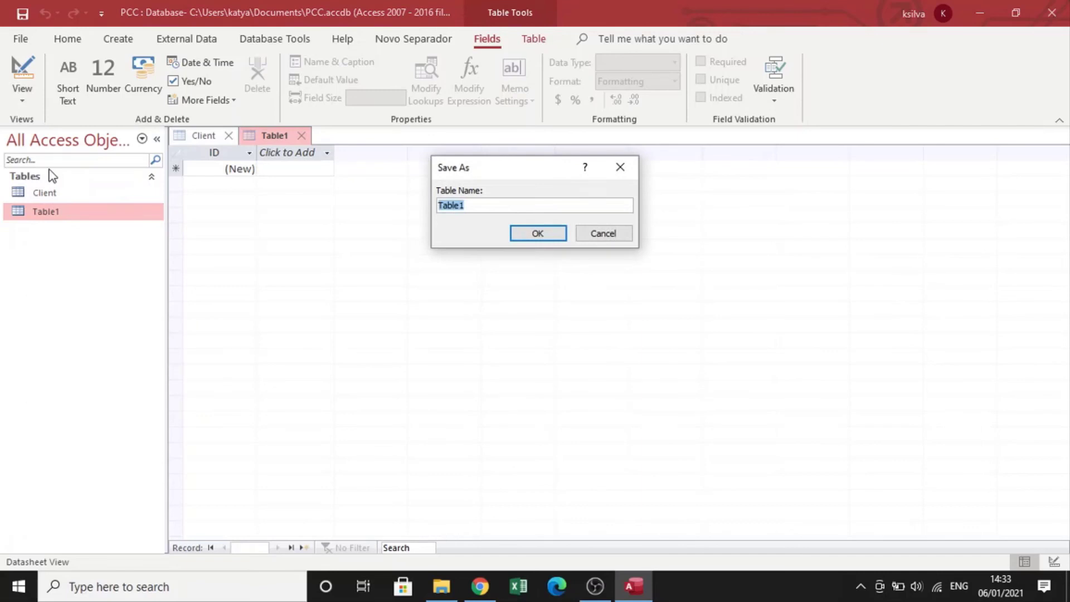
pyautogui.write('Cookies')
pyautogui.click(526, 234)
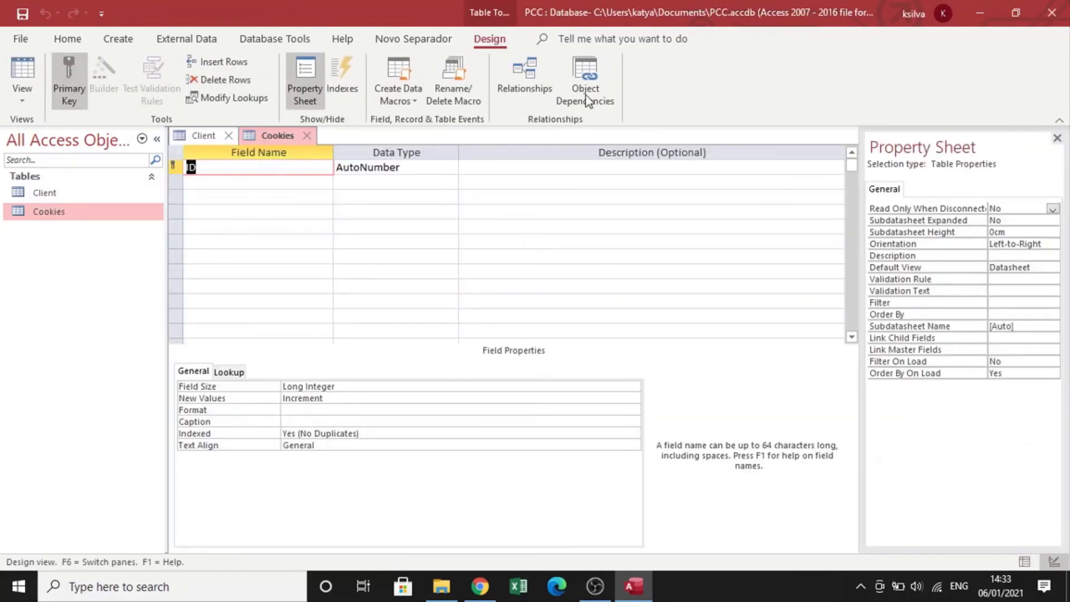
# Switch the Cookies table to Datasheet View.
pyautogui.click(22, 93)
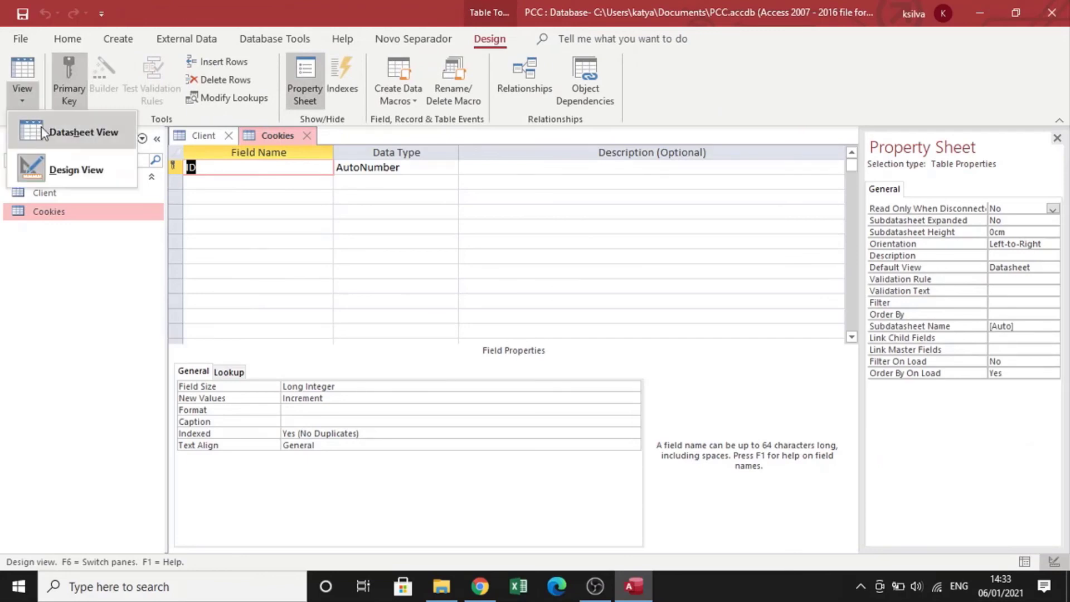
pyautogui.click(41, 129)
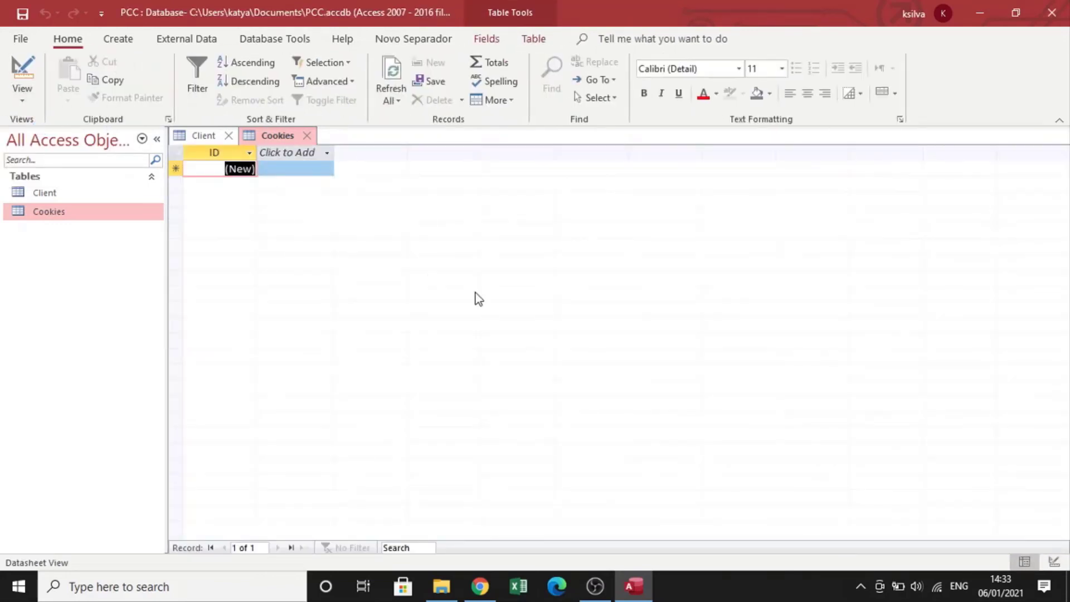